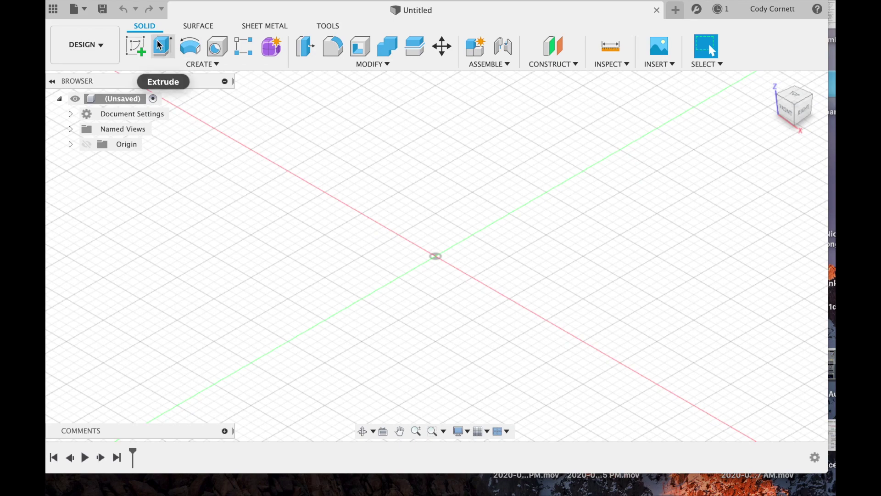
# Step: Start a sketch on the front plane and draw a two-point rectangle extending from the upper-left quadrant to just past the origin
pyautogui.click(143, 52)
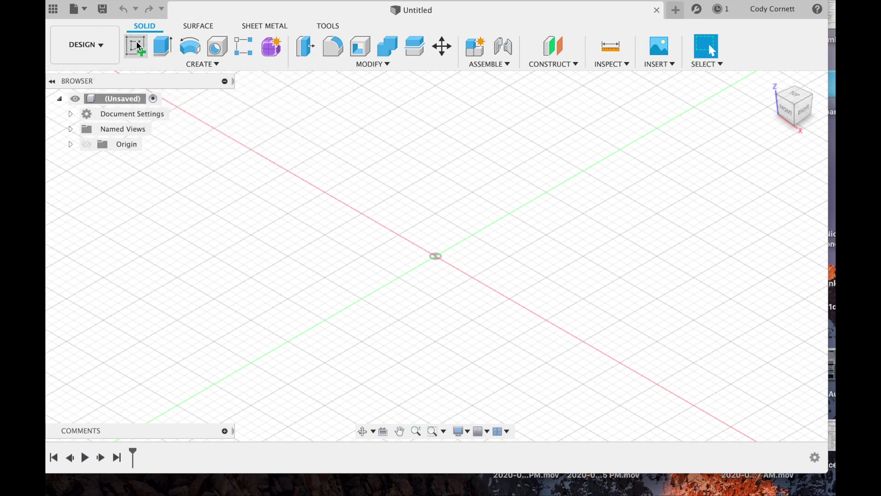
pyautogui.click(454, 260)
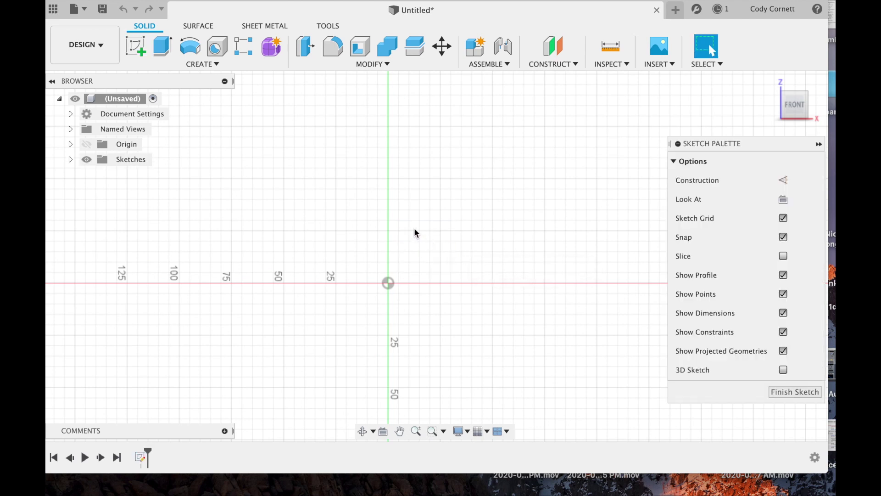
pyautogui.press('r')
pyautogui.click(284, 178)
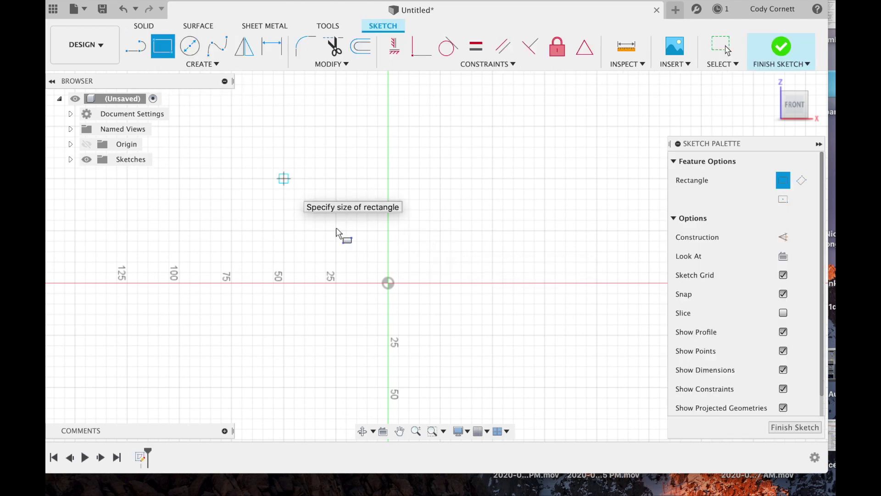
pyautogui.click(394, 288)
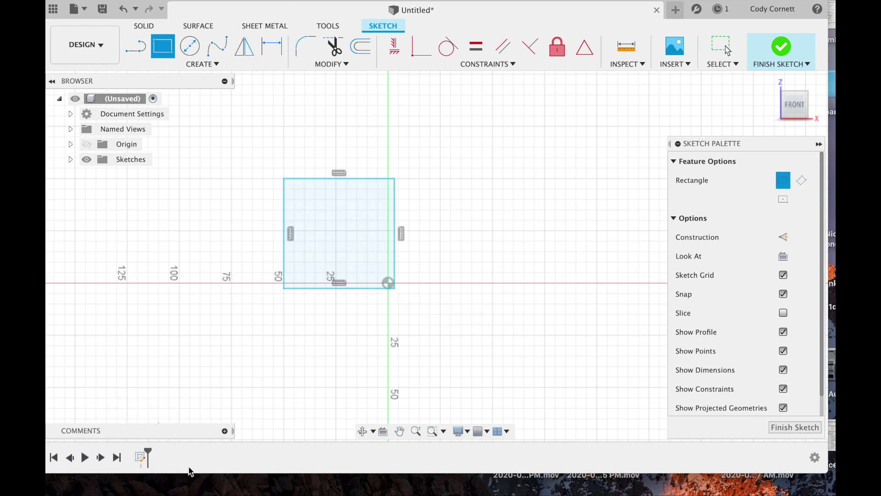
# Step: Draw a diagonal line from the rectangle's upper-left corner to its lower-right corner and finish the sketch
pyautogui.click(70, 160)
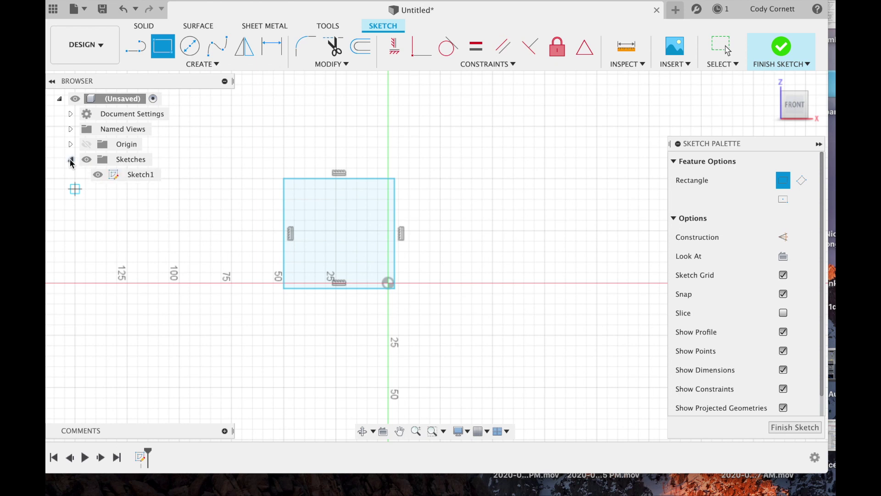
pyautogui.click(70, 159)
pyautogui.click(136, 46)
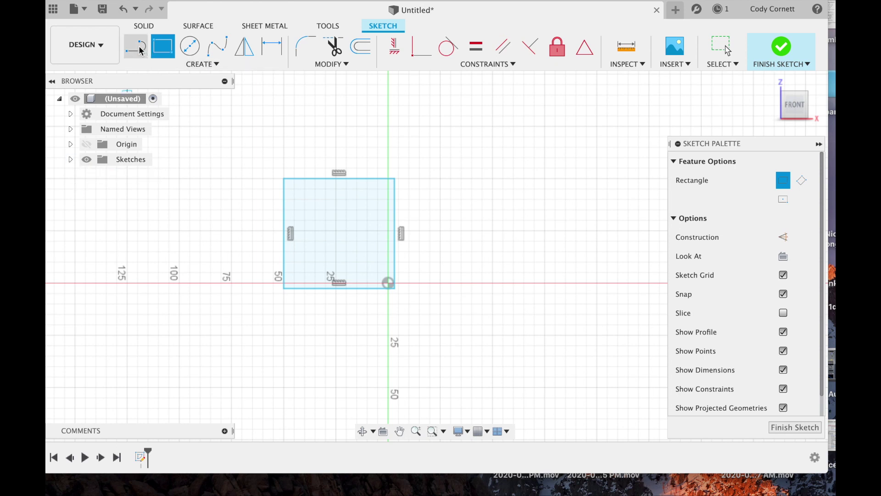
pyautogui.click(284, 178)
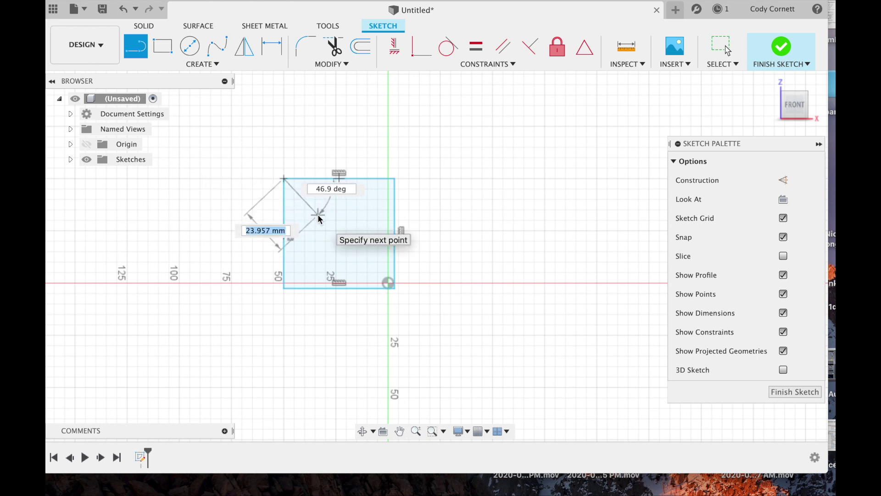
pyautogui.doubleClick(392, 288)
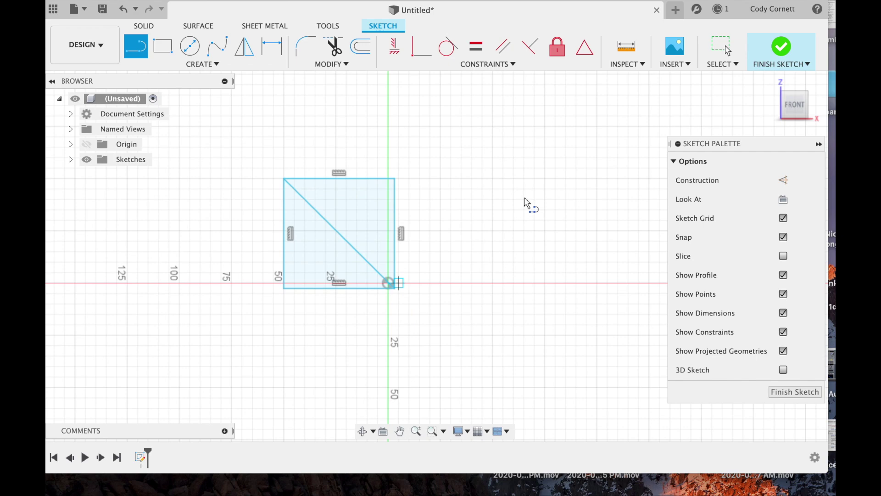
pyautogui.click(781, 53)
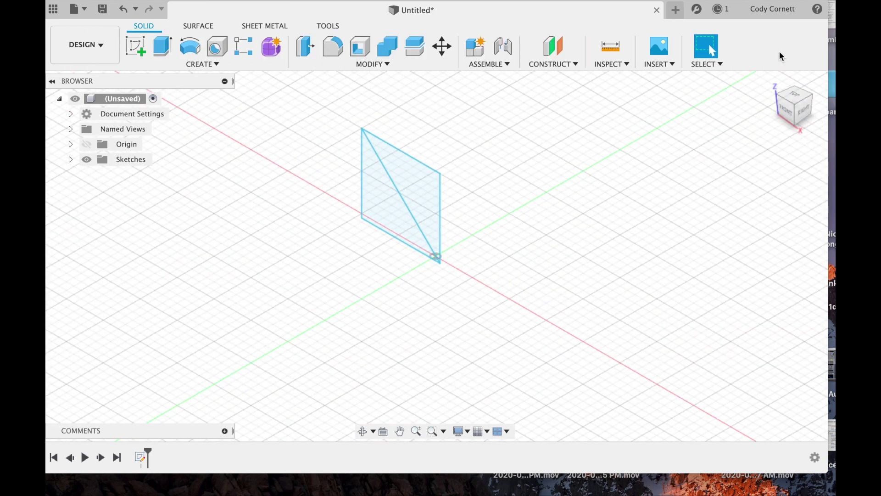
pyautogui.click(786, 112)
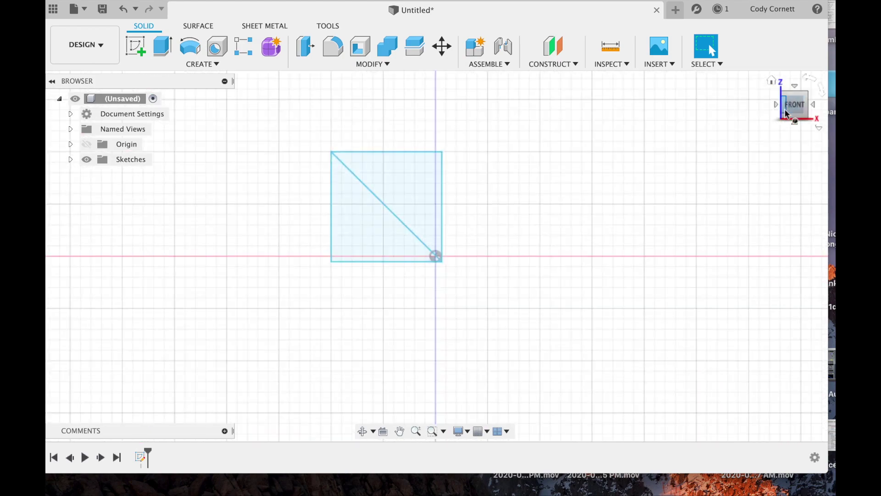
pyautogui.click(806, 109)
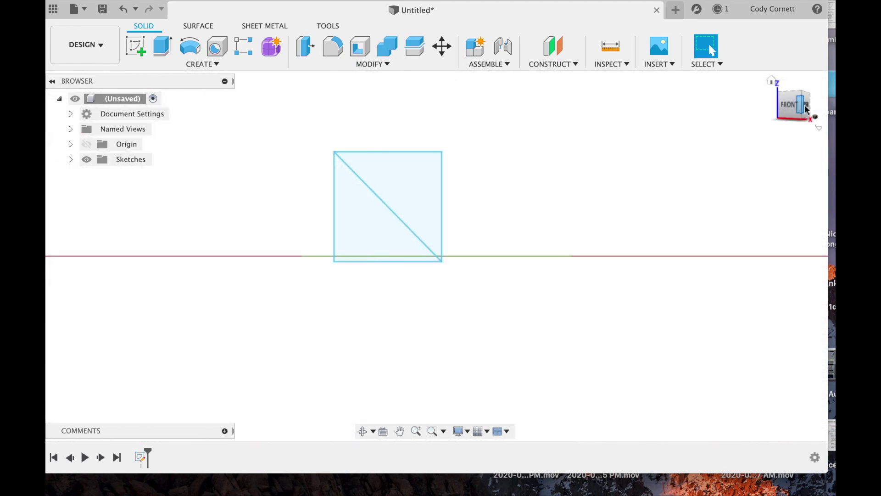
pyautogui.click(161, 48)
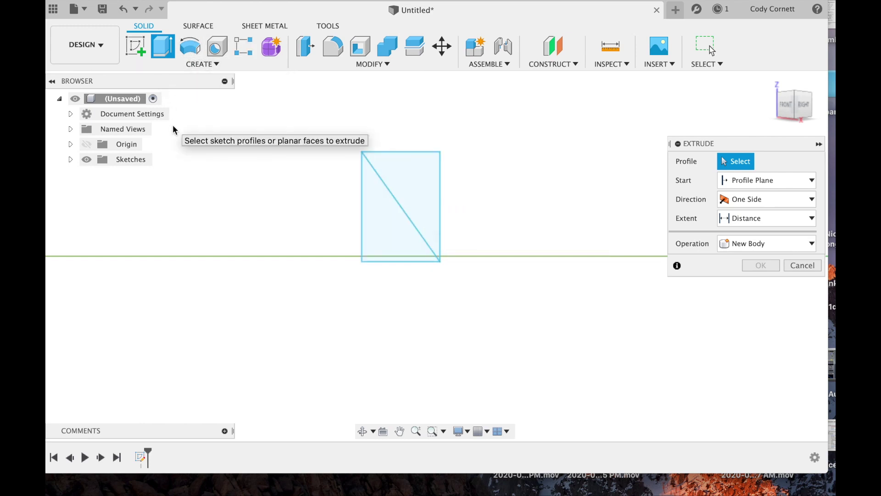
pyautogui.press('Escape')
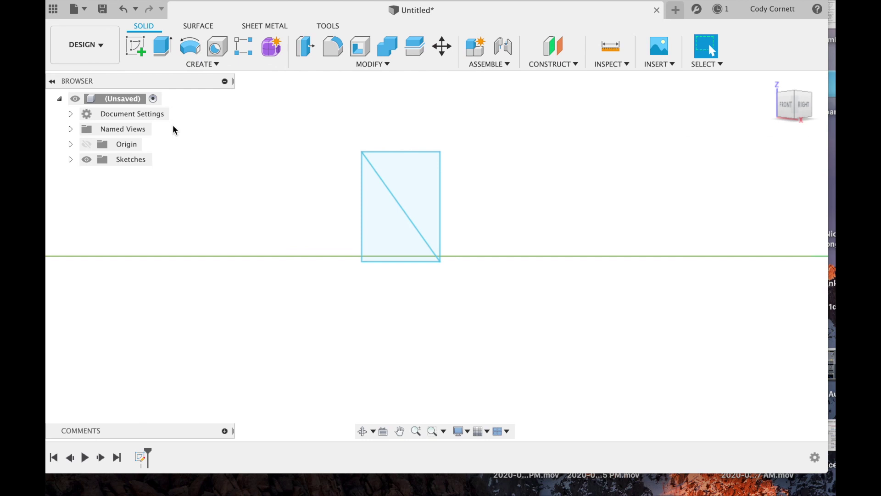
# Step: Extrude the sketch's diagonal line as a surface by -65 mm to one side as a new body
pyautogui.click(199, 29)
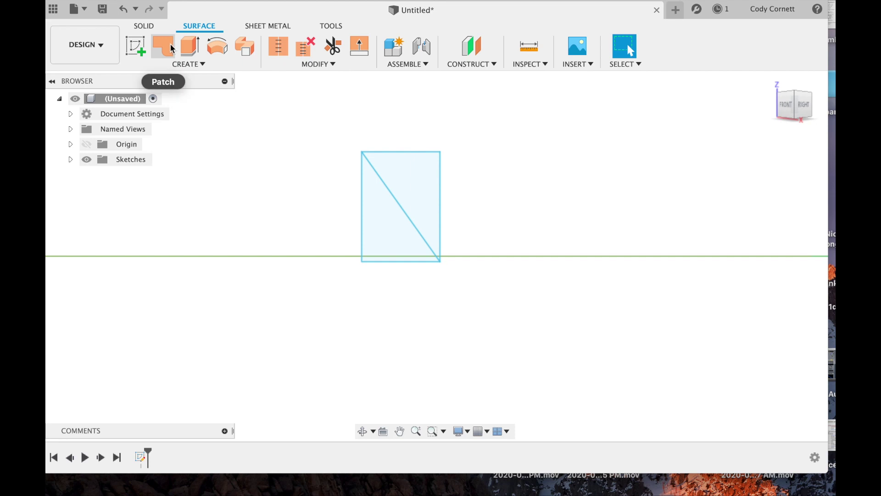
pyautogui.click(192, 52)
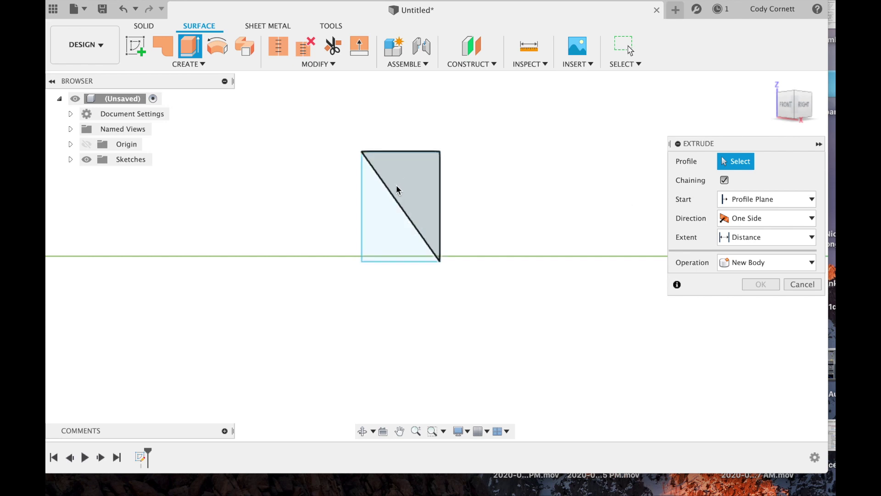
pyautogui.click(393, 195)
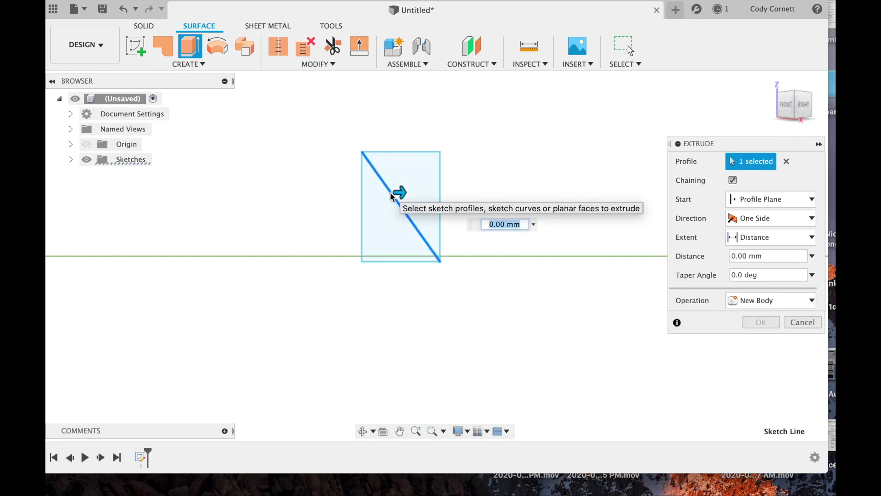
pyautogui.moveTo(400, 192); pyautogui.dragTo(303, 207)
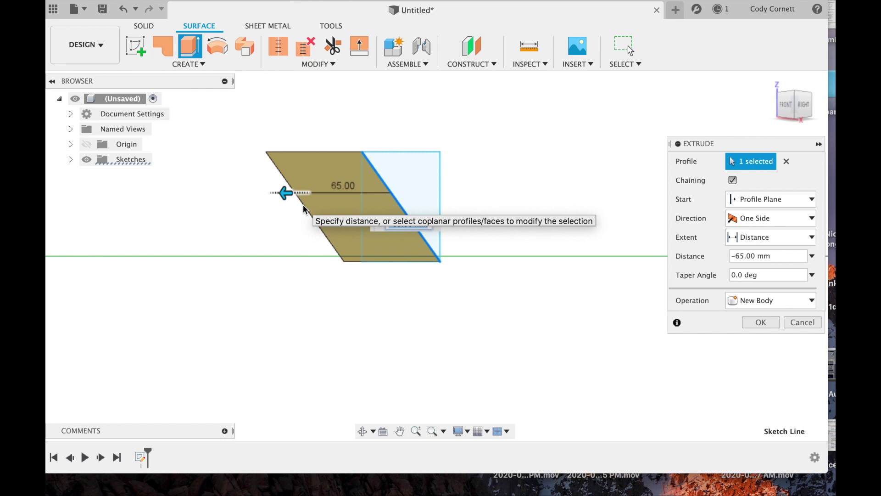
pyautogui.press('Return')
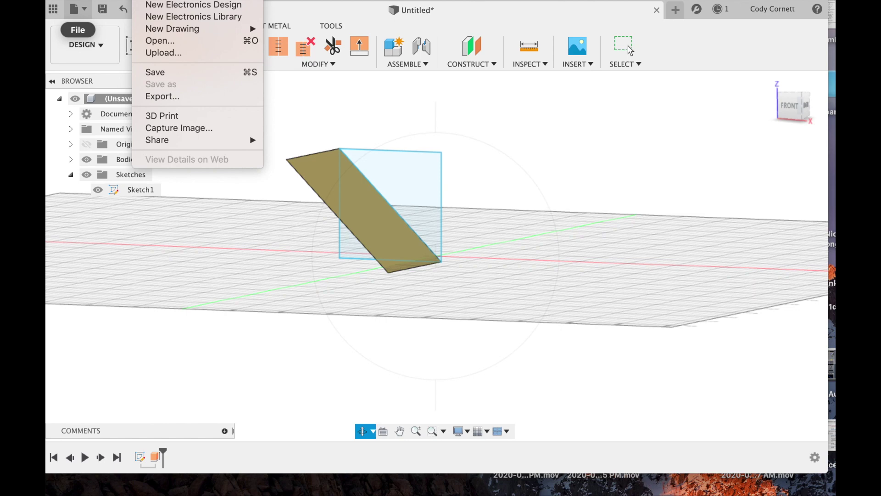
# Step: Open the bottle1 design last updated 04/17/2020, 23:25:53 from the Admin Project
pyautogui.click(152, 41)
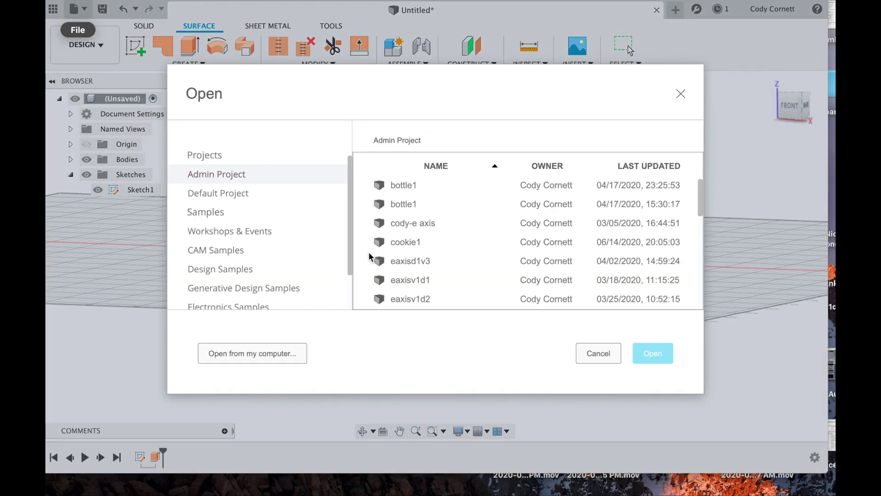
pyautogui.click(410, 188)
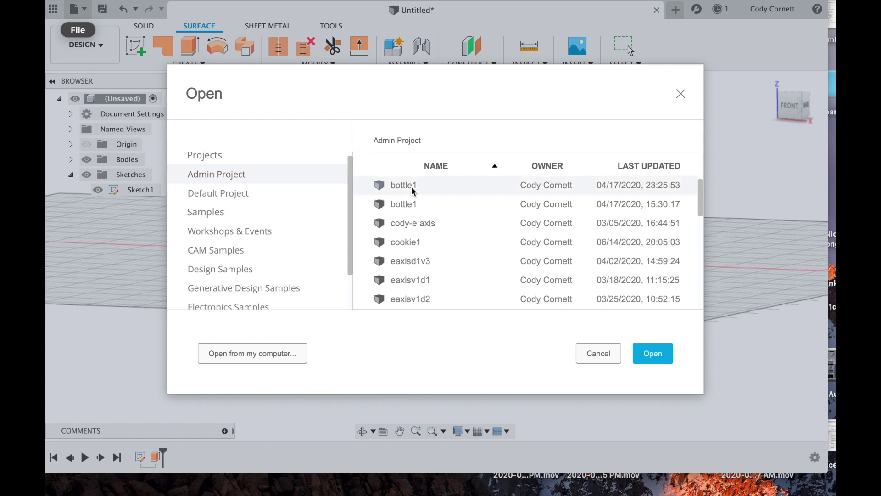
pyautogui.click(652, 355)
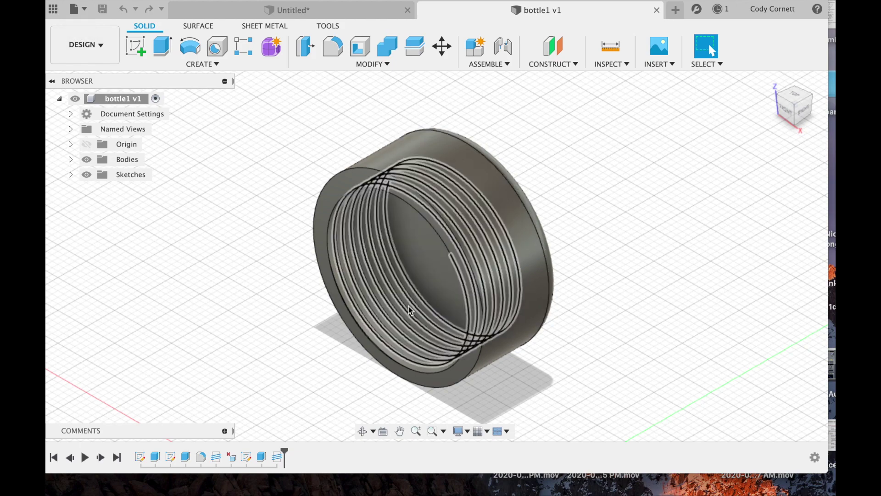
# Step: Open the bottle cap's Sketch1 for editing to examine its geometry, and finish the sketch without changes
pyautogui.click(70, 174)
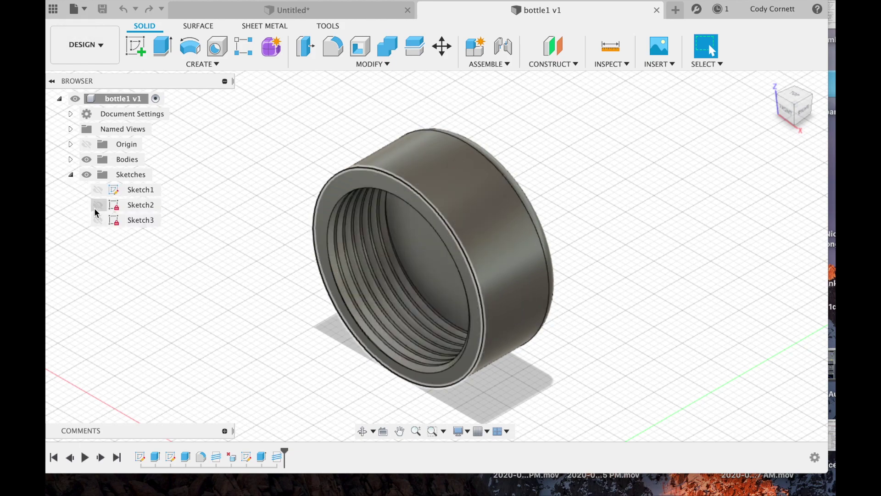
pyautogui.click(103, 207)
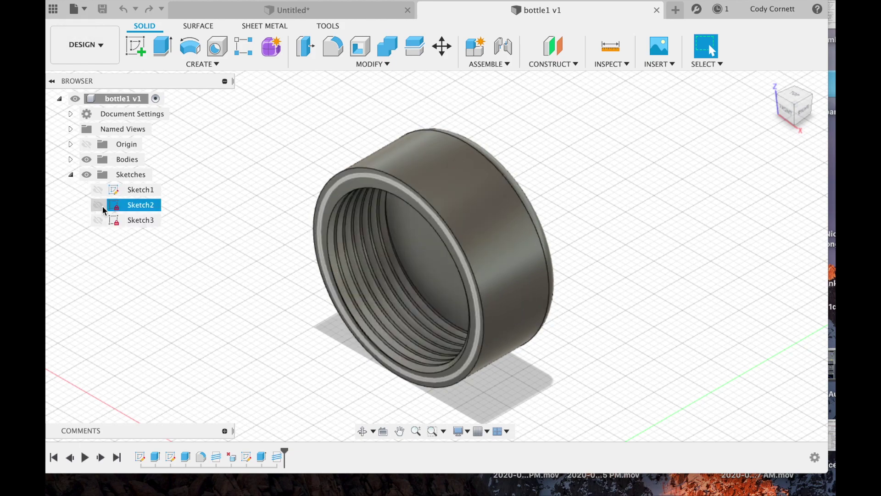
pyautogui.rightClick(137, 195)
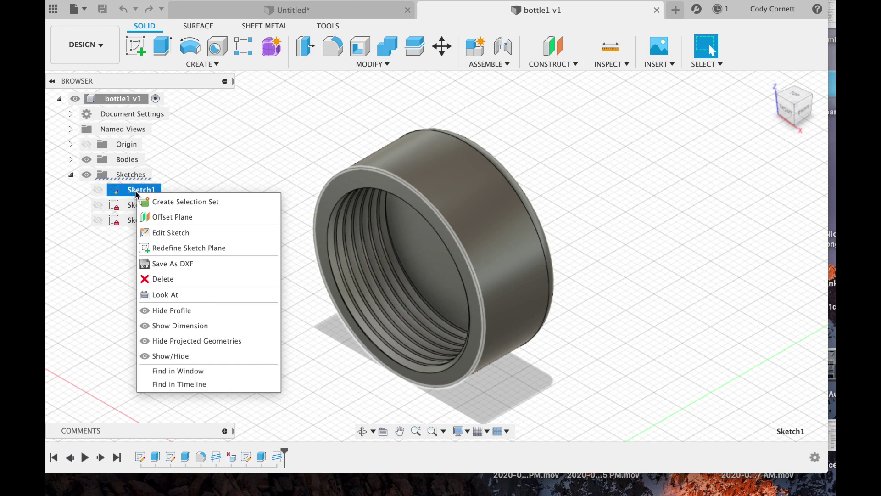
pyautogui.click(166, 234)
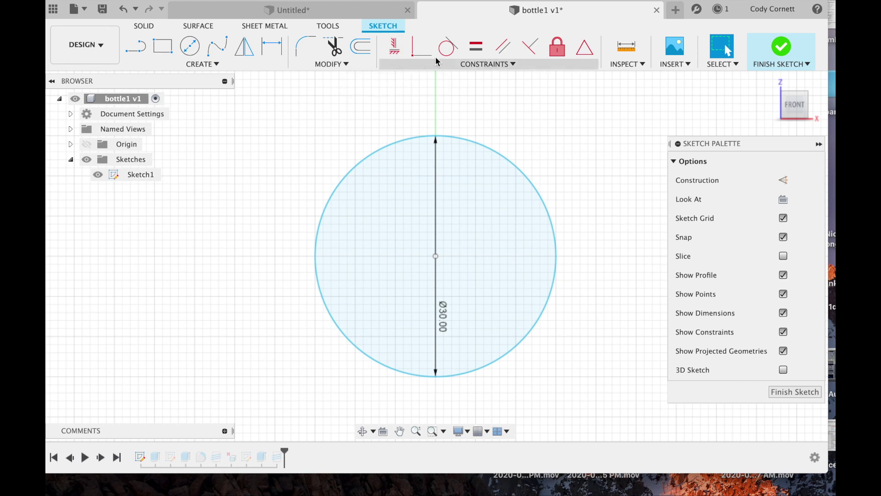
pyautogui.click(782, 54)
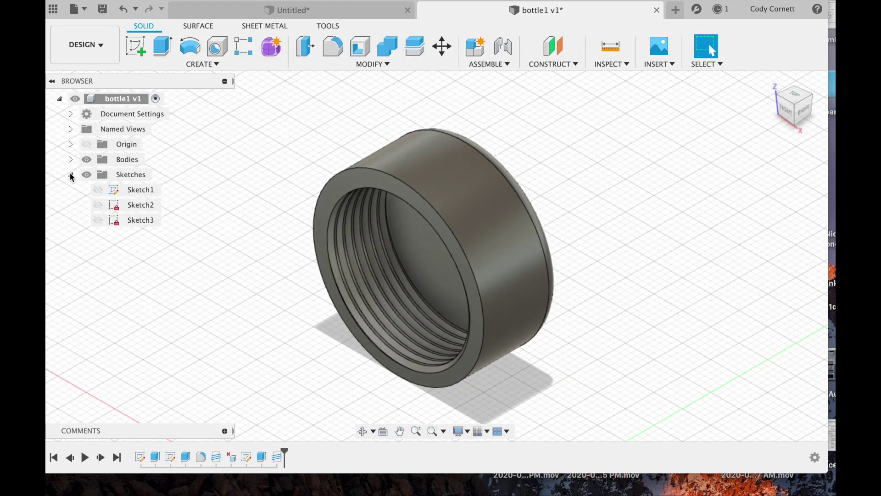
pyautogui.click(71, 175)
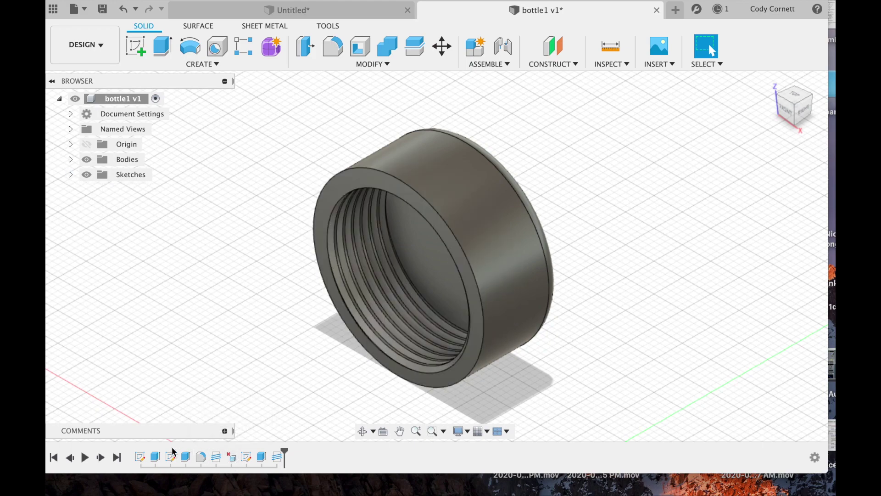
# Step: Examine the Sketch1 and Thread1 features in the timeline, and return the history marker to the end
pyautogui.click(140, 456)
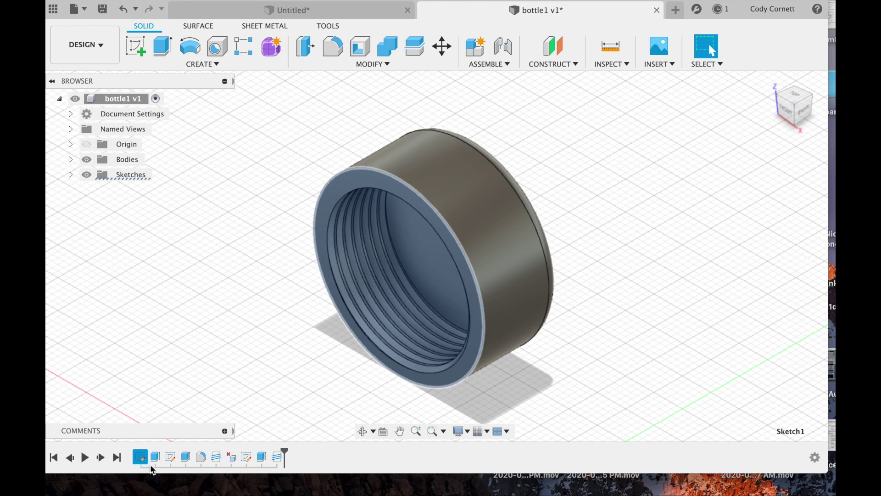
pyautogui.click(221, 456)
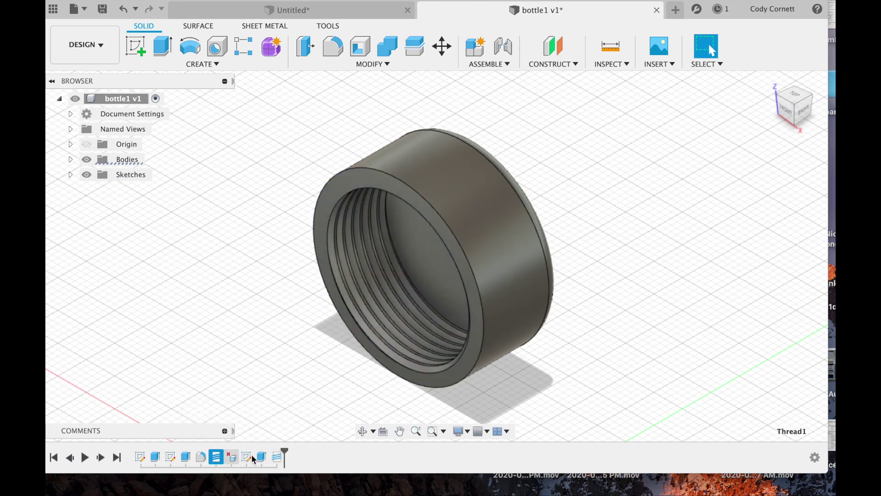
pyautogui.click(293, 400)
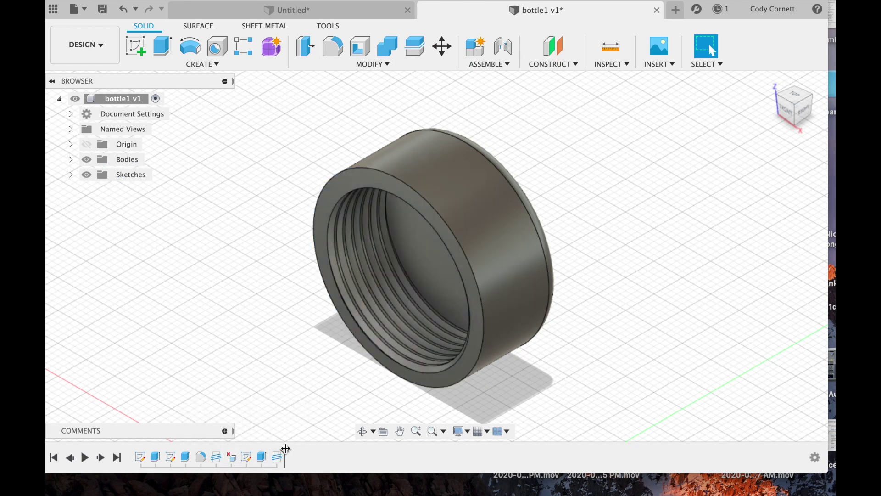
pyautogui.moveTo(276, 448)
pyautogui.mouseDown()
pyautogui.moveTo(173, 453)
pyautogui.moveTo(285, 454)
pyautogui.mouseUp()
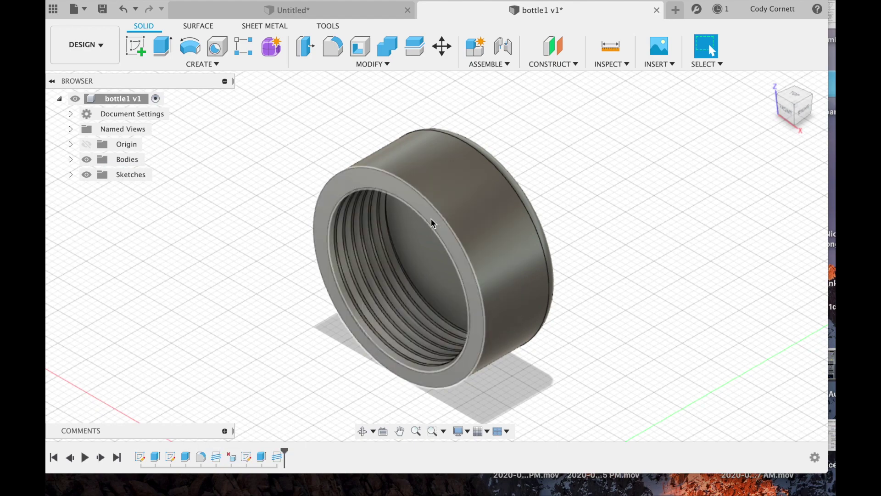
# Step: Move Thread1 ahead of Fillet1 in the timeline and return it to its original place after the fillet
pyautogui.click(215, 456)
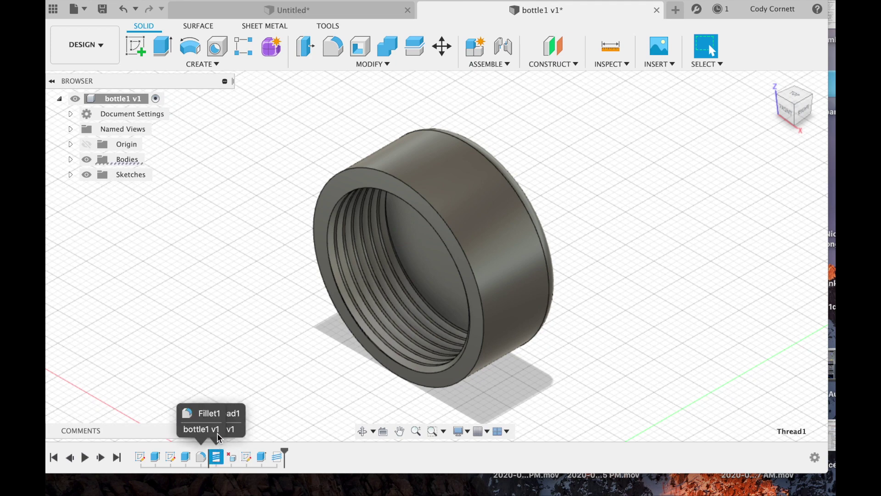
pyautogui.moveTo(250, 458); pyautogui.dragTo(162, 455)
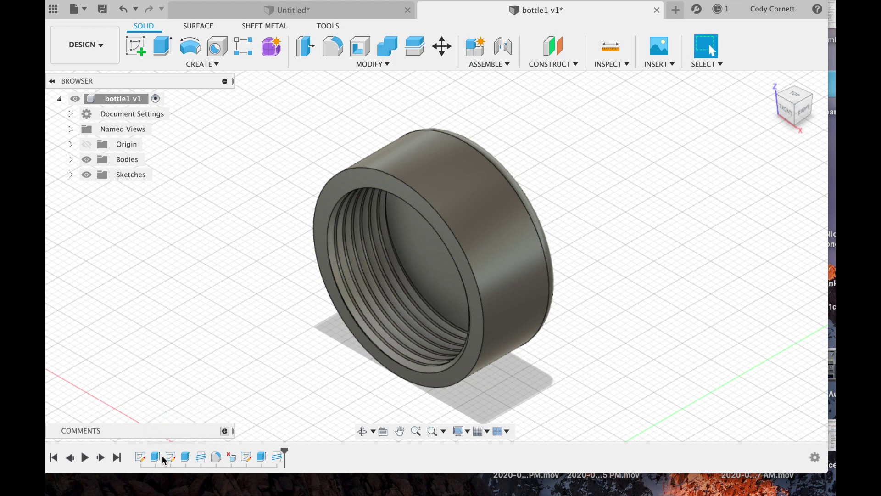
pyautogui.click(201, 457)
pyautogui.moveTo(224, 458); pyautogui.dragTo(224, 458)
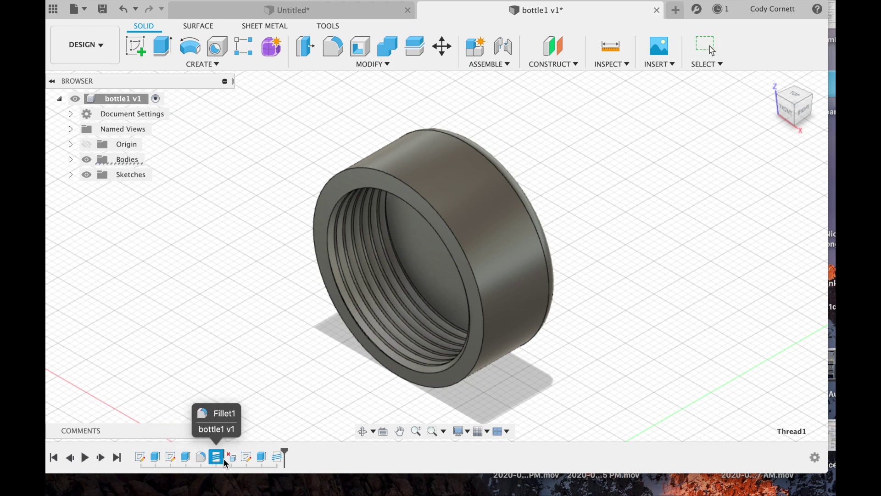